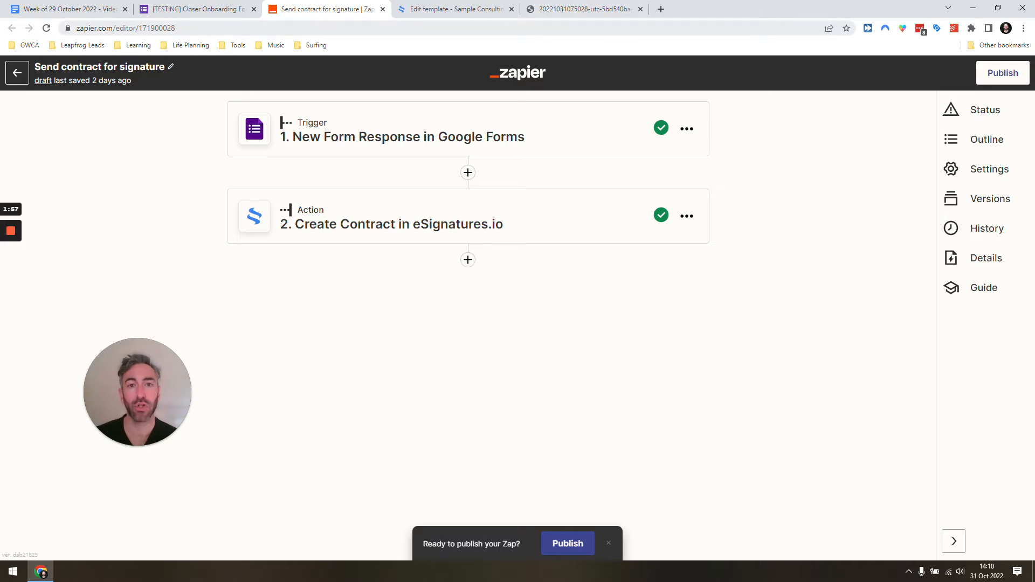
Open the Zap's Create Contract action and review the Closer Onboarding Form questions on client details, program type and payments.
{"action": "left_click", "coordinate": [386, 225]}
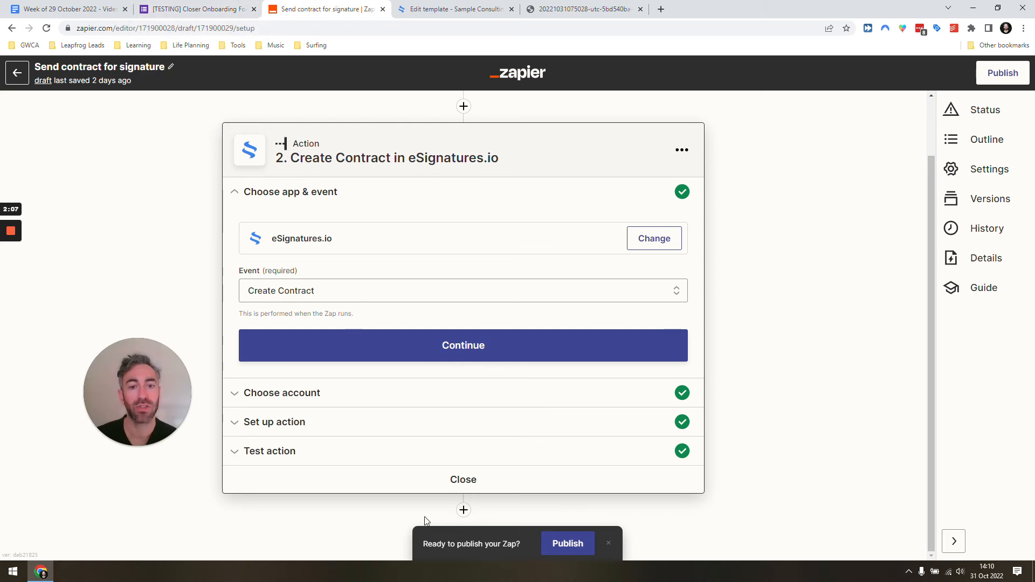
{"action": "left_click", "coordinate": [194, 9]}
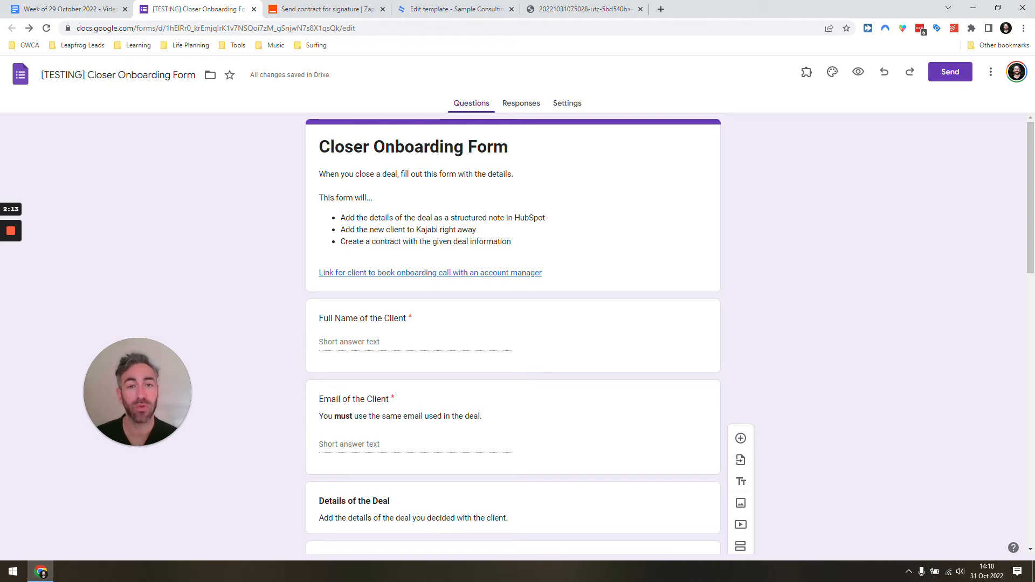
{"action": "scroll", "coordinate": [506, 308], "scroll_direction": "down", "scroll_amount": 5}
{"action": "scroll", "coordinate": [510, 273], "scroll_direction": "up", "scroll_amount": 3}
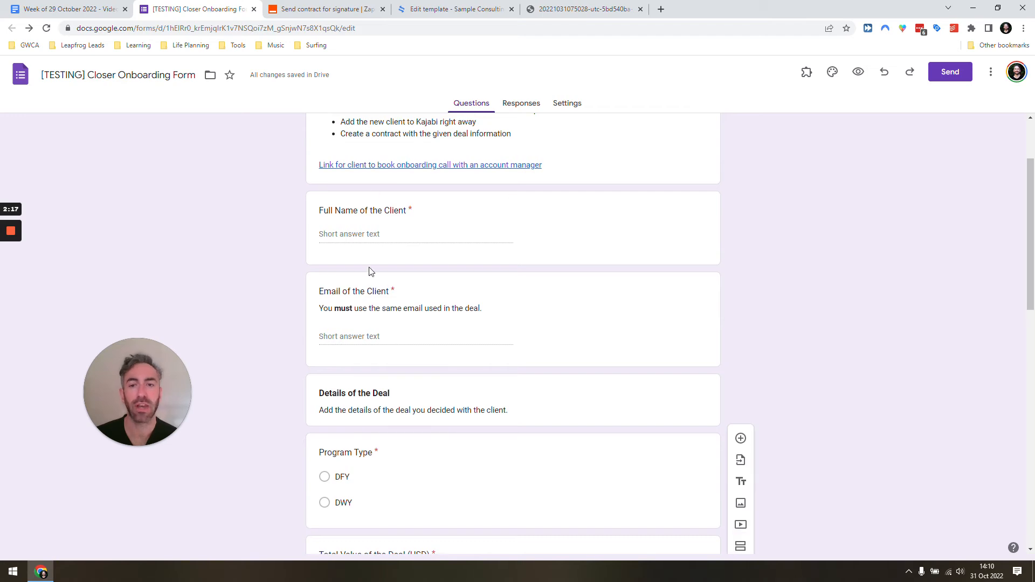
{"action": "scroll", "coordinate": [399, 319], "scroll_direction": "down", "scroll_amount": 4}
{"action": "scroll", "coordinate": [485, 273], "scroll_direction": "down", "scroll_amount": 3}
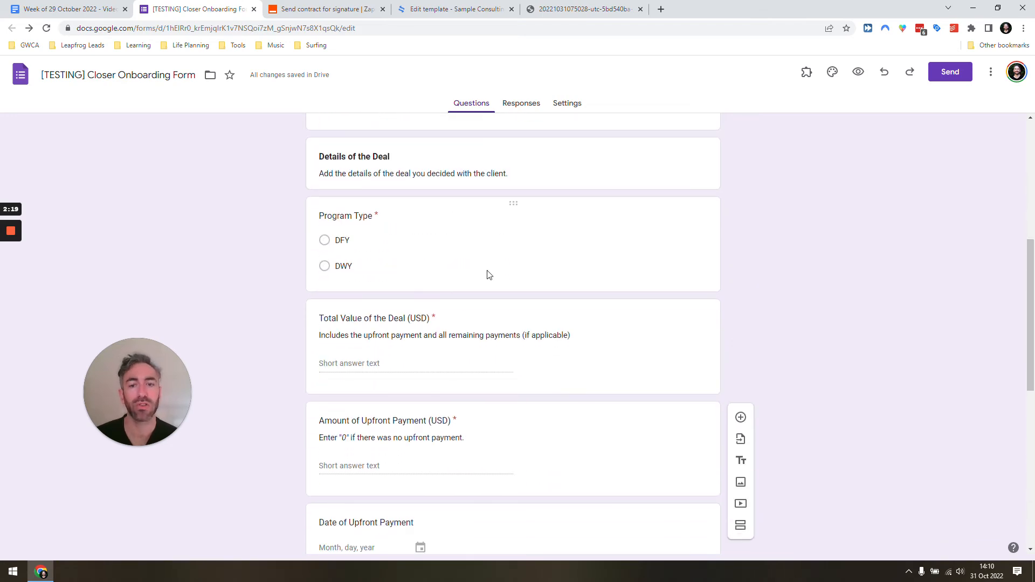
{"action": "scroll", "coordinate": [430, 268], "scroll_direction": "down", "scroll_amount": 6}
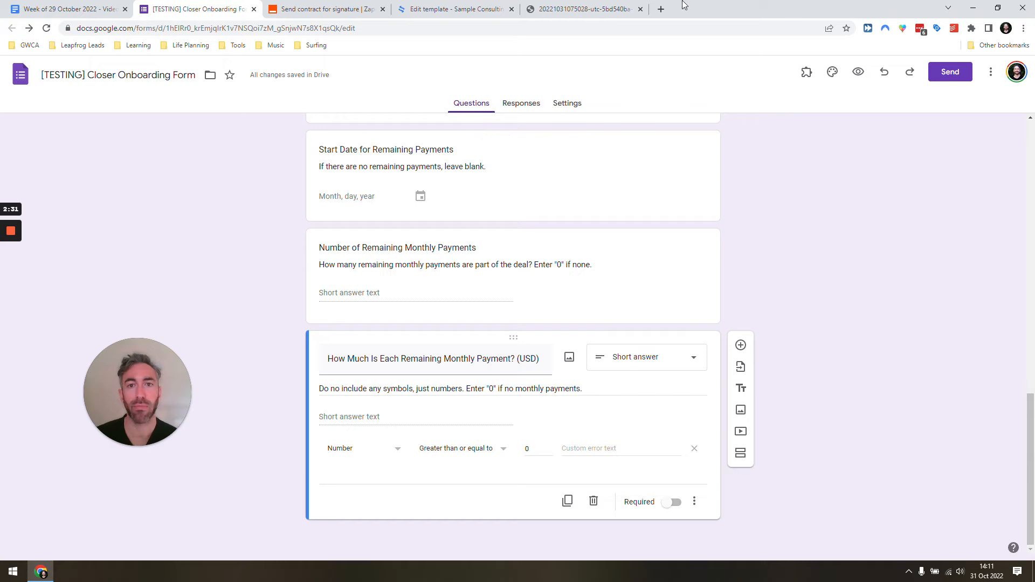
Examine the Sample Consulting Agreement template in eSignatures.io, checking its placeholders such as begin-date, rate and program-fee.
{"action": "left_click", "coordinate": [488, 8]}
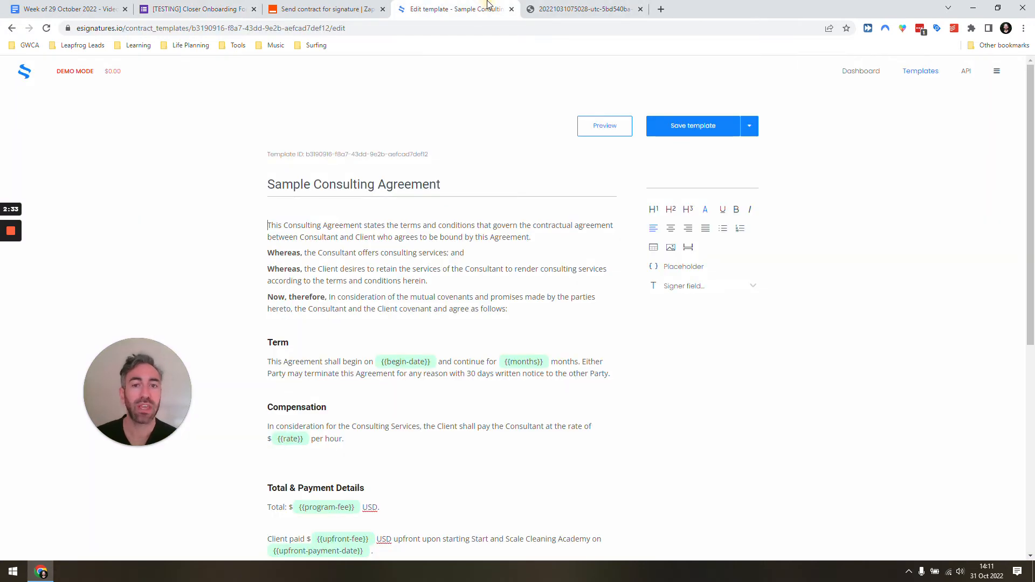
{"action": "scroll", "coordinate": [517, 307], "scroll_direction": "down", "scroll_amount": 2}
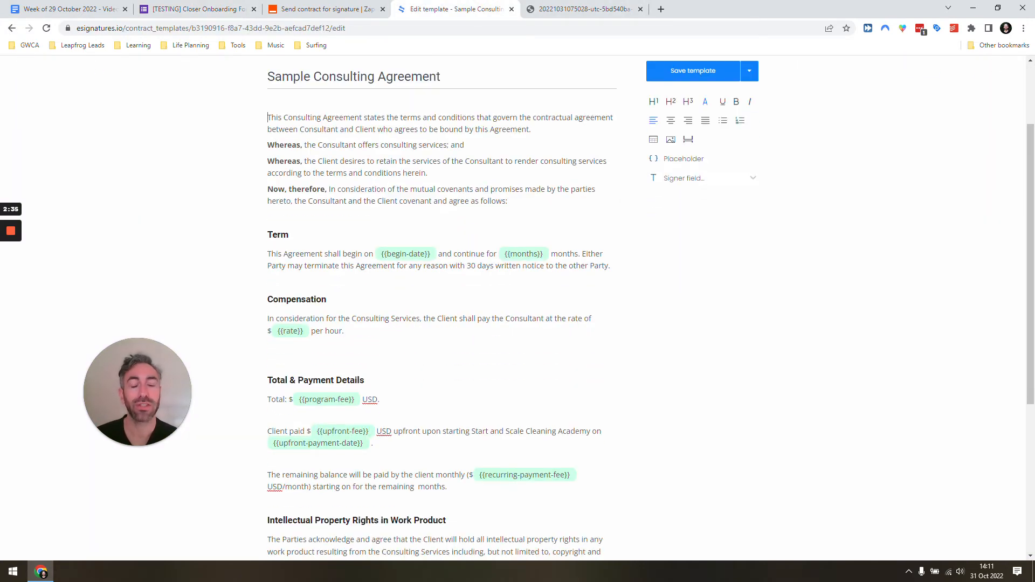
{"action": "scroll", "coordinate": [528, 212], "scroll_direction": "up", "scroll_amount": 2}
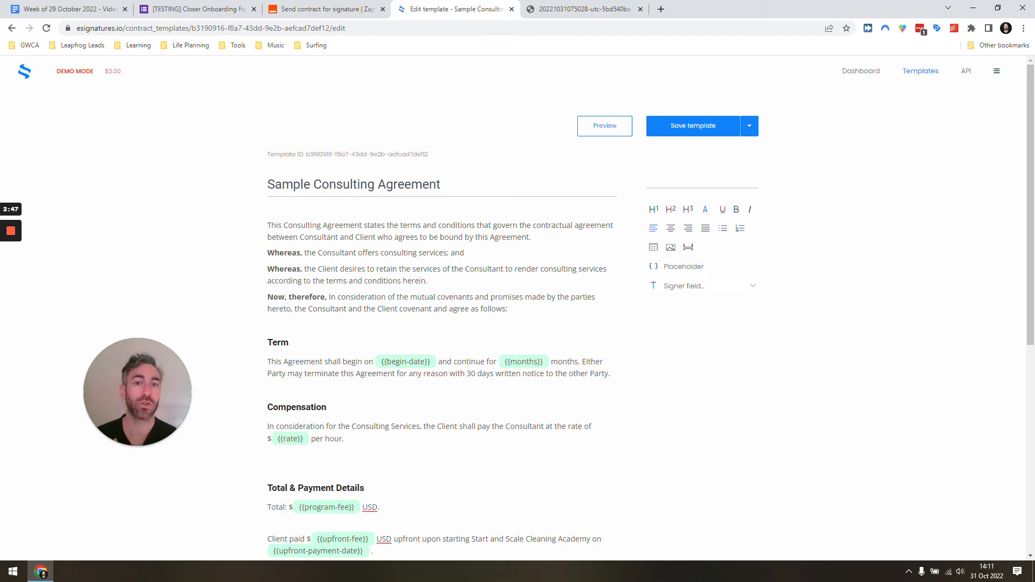
{"action": "scroll", "coordinate": [517, 311], "scroll_direction": "down", "scroll_amount": 2}
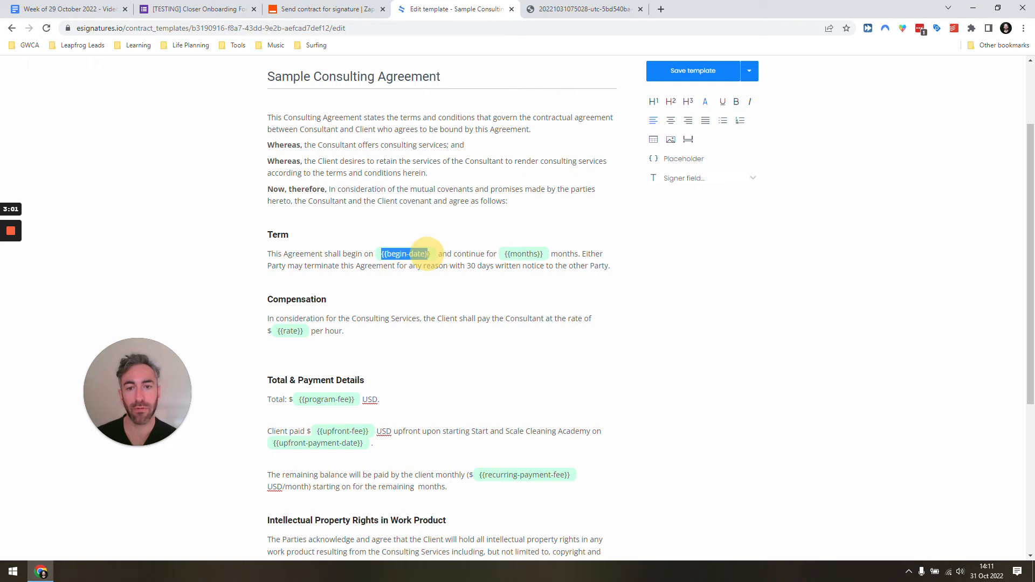
{"action": "scroll", "coordinate": [467, 146], "scroll_direction": "down", "scroll_amount": 2}
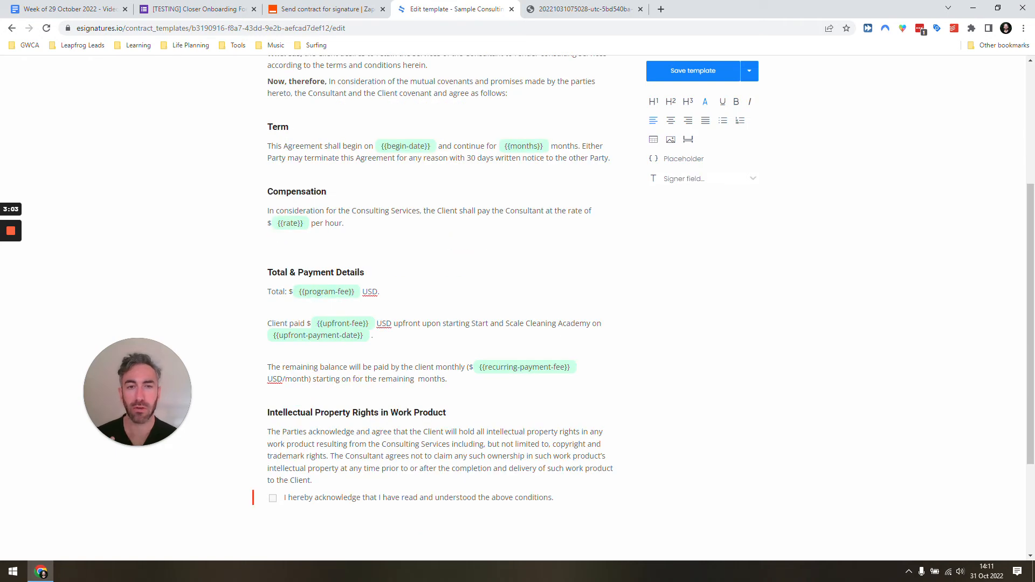
{"action": "double_click", "coordinate": [286, 224]}
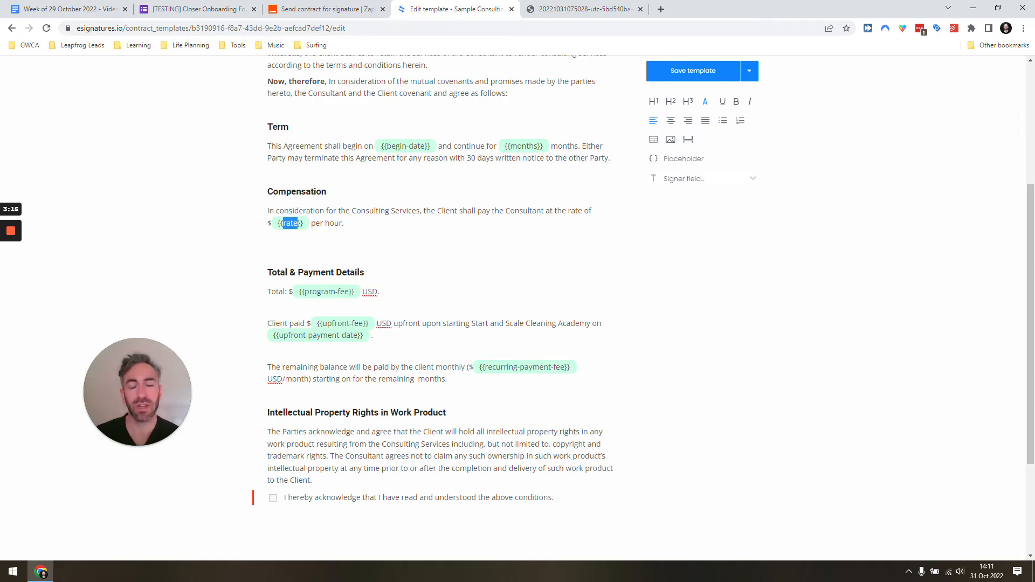
{"action": "scroll", "coordinate": [649, 340], "scroll_direction": "down", "scroll_amount": 3}
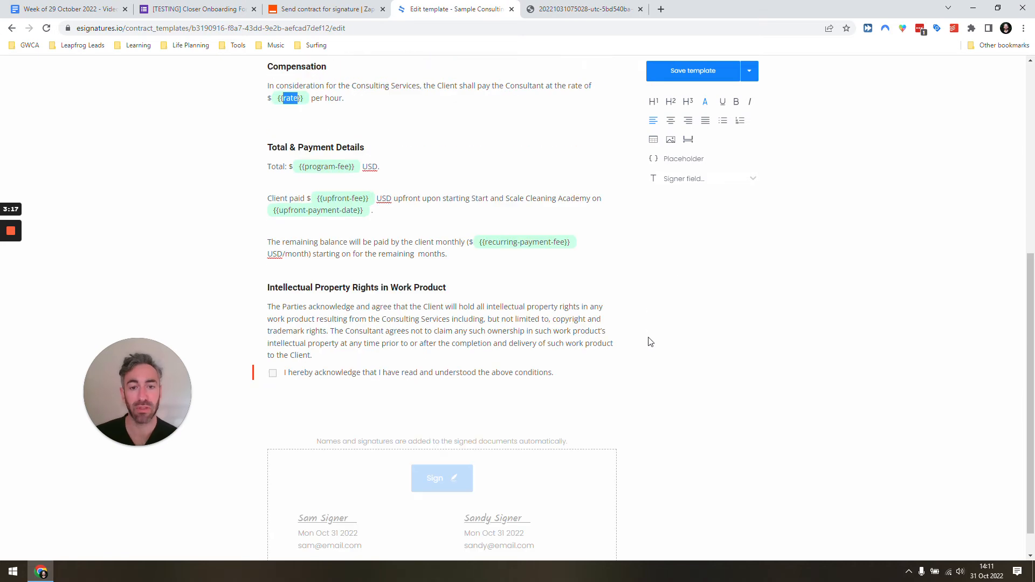
{"action": "scroll", "coordinate": [624, 330], "scroll_direction": "up", "scroll_amount": 6}
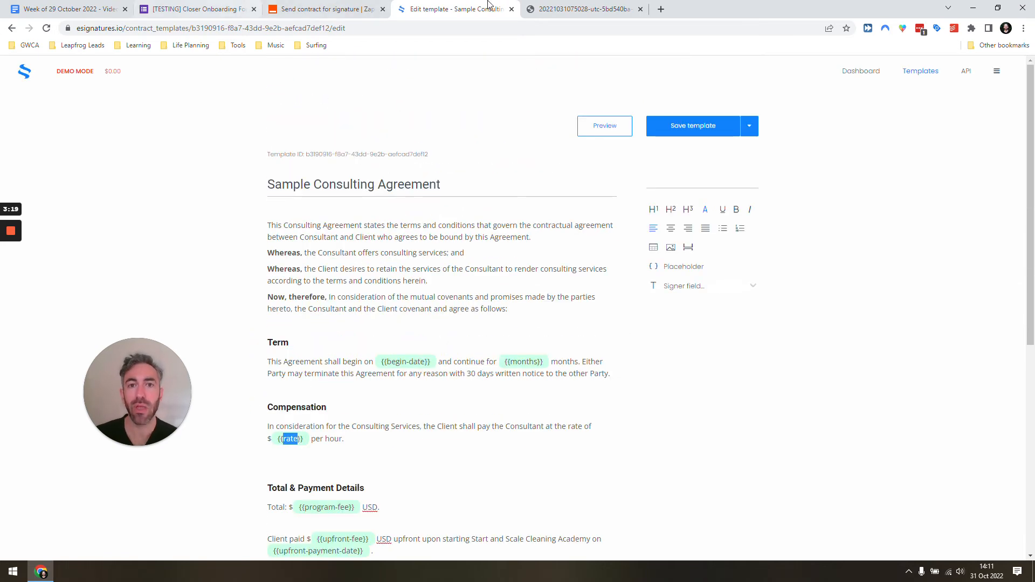
Check the total in the payment details of the signed test contract PDF.
{"action": "left_click", "coordinate": [564, 9]}
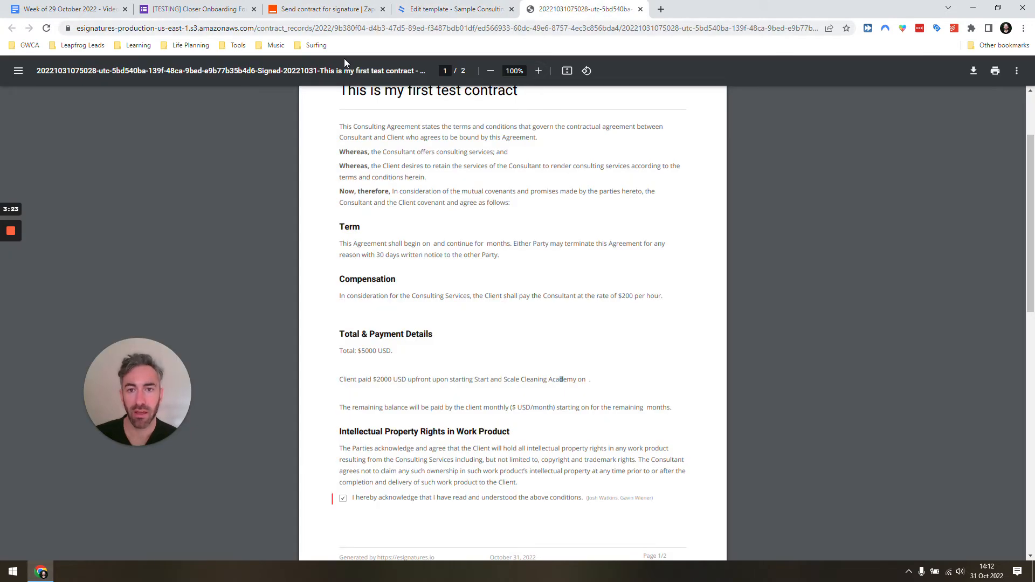
{"action": "left_click_drag", "start_coordinate": [340, 351], "coordinate": [397, 352]}
{"action": "left_click", "coordinate": [369, 362]}
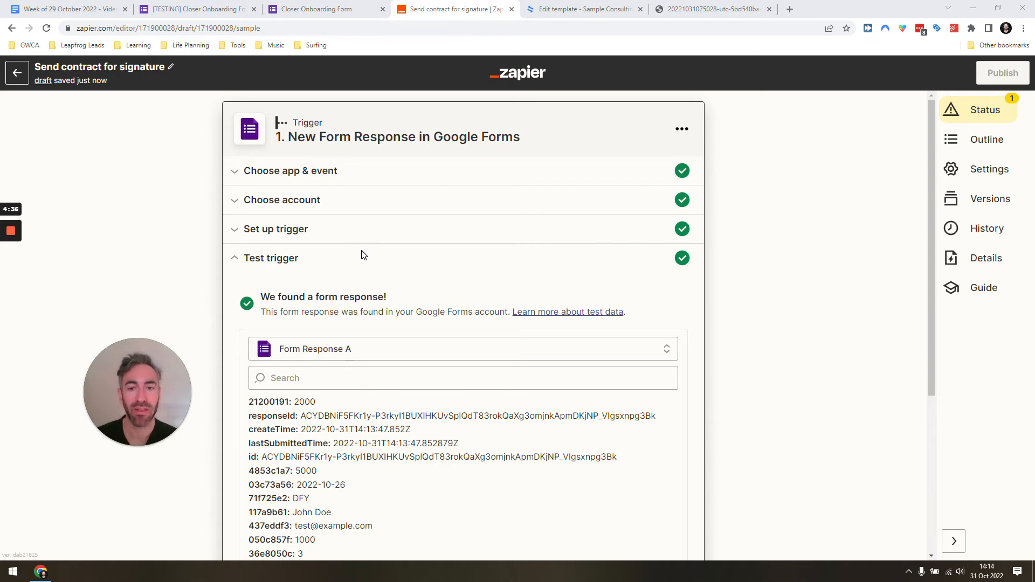
Examine the field IDs and submitted values of Form Response A in the Zap's Google Forms trigger test.
{"action": "scroll", "coordinate": [364, 255], "scroll_direction": "down", "scroll_amount": 5}
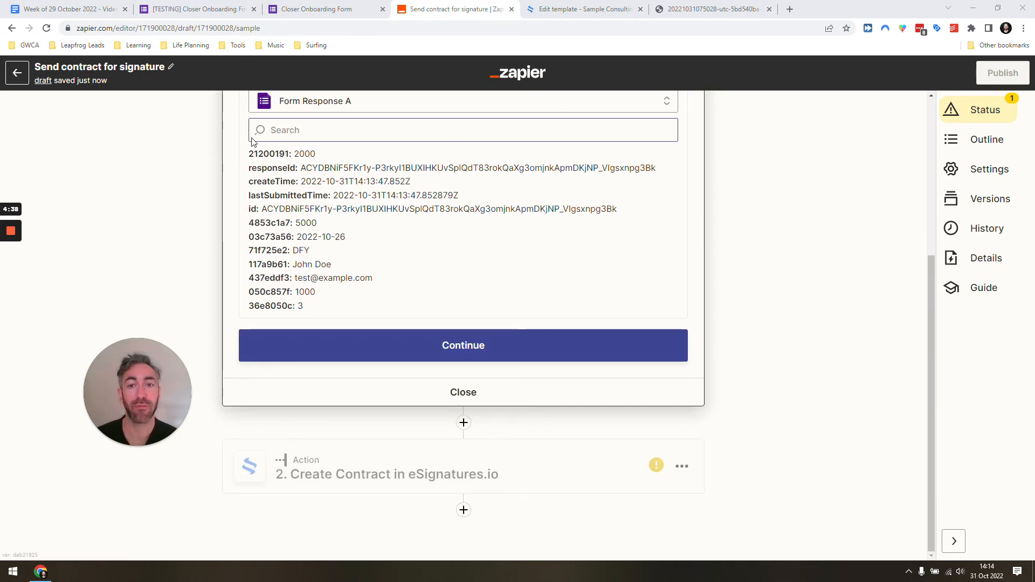
{"action": "left_click_drag", "start_coordinate": [295, 278], "coordinate": [314, 252]}
{"action": "left_click", "coordinate": [330, 277]}
{"action": "left_click", "coordinate": [314, 252]}
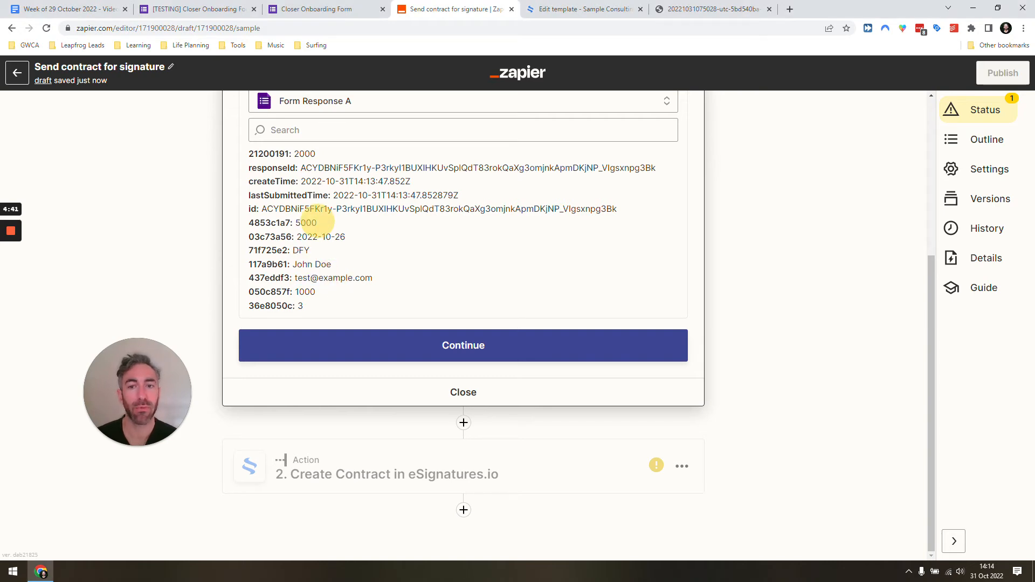
{"action": "double_click", "coordinate": [259, 154]}
{"action": "left_click", "coordinate": [259, 154]}
{"action": "double_click", "coordinate": [269, 237]}
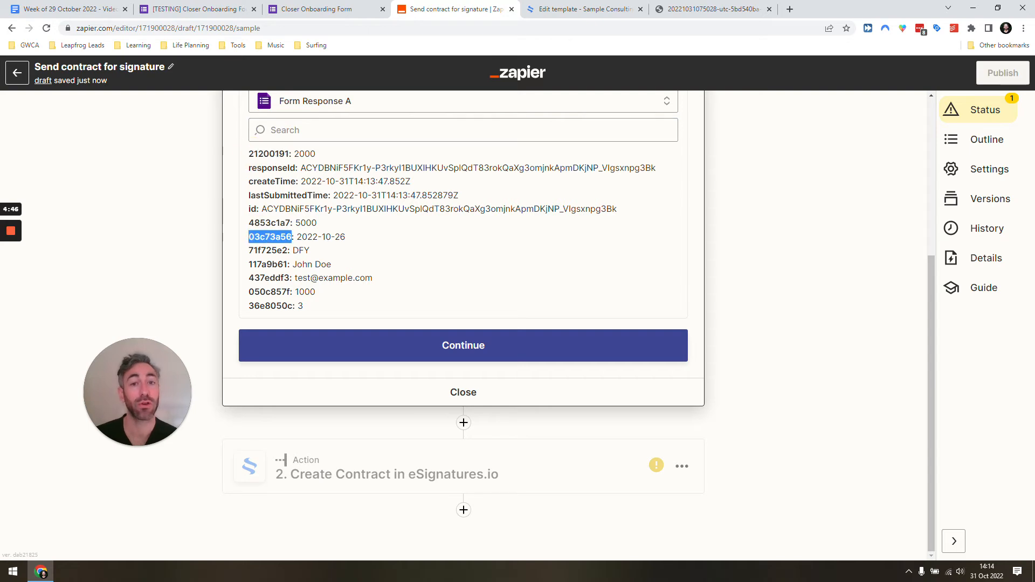
Continue to the Create Contract action and review its template, test mode and signer settings.
{"action": "left_click", "coordinate": [421, 356]}
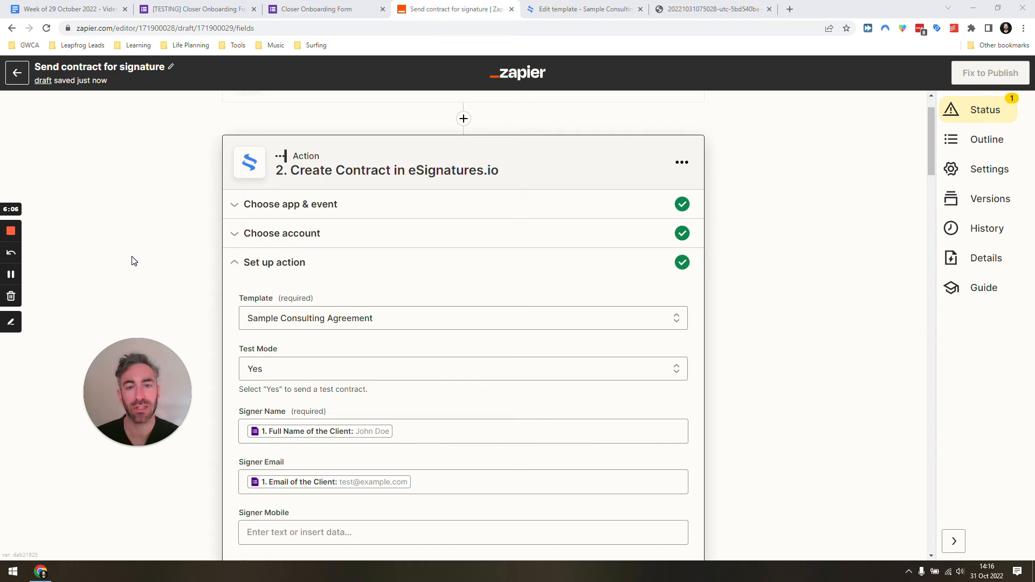
{"action": "scroll", "coordinate": [330, 296], "scroll_direction": "down", "scroll_amount": 4}
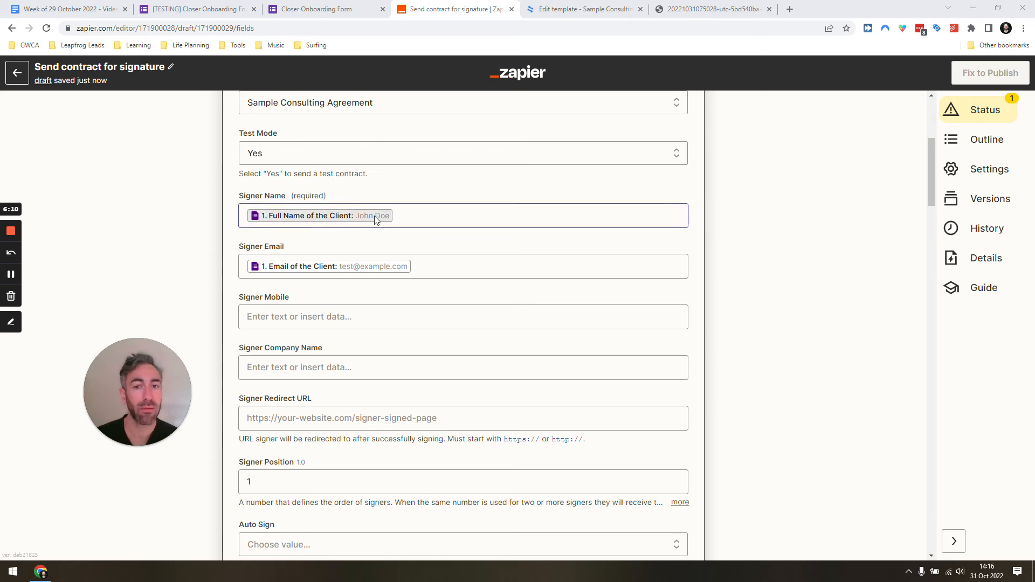
{"action": "scroll", "coordinate": [373, 167], "scroll_direction": "down", "scroll_amount": 8}
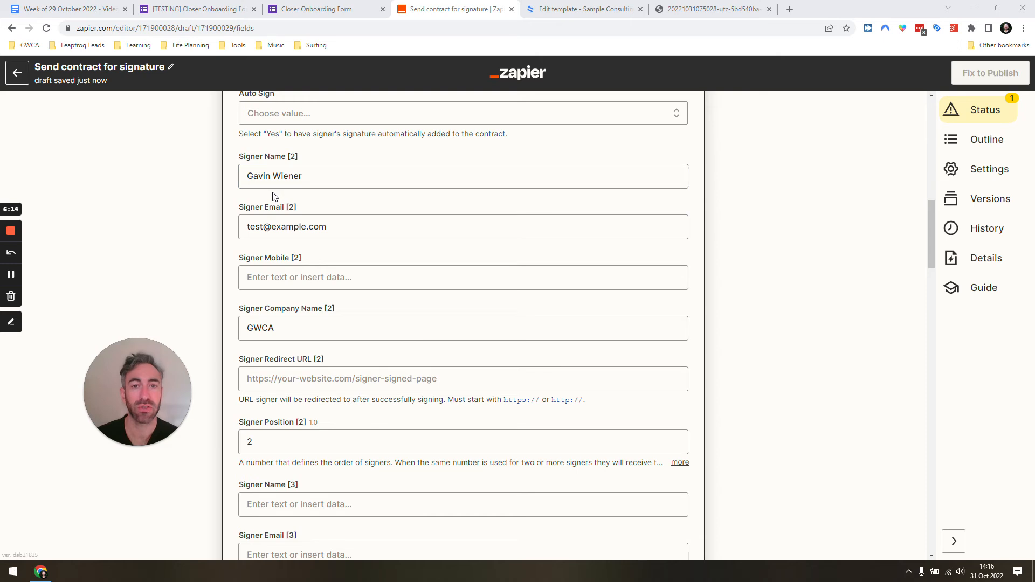
{"action": "scroll", "coordinate": [273, 203], "scroll_direction": "down", "scroll_amount": 6}
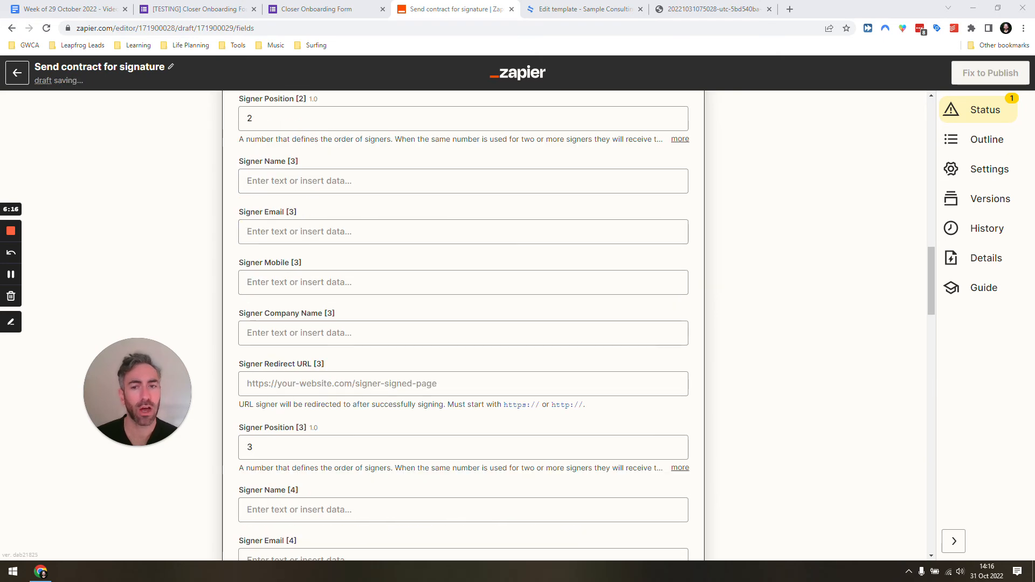
{"action": "scroll", "coordinate": [463, 323], "scroll_direction": "down", "scroll_amount": 10}
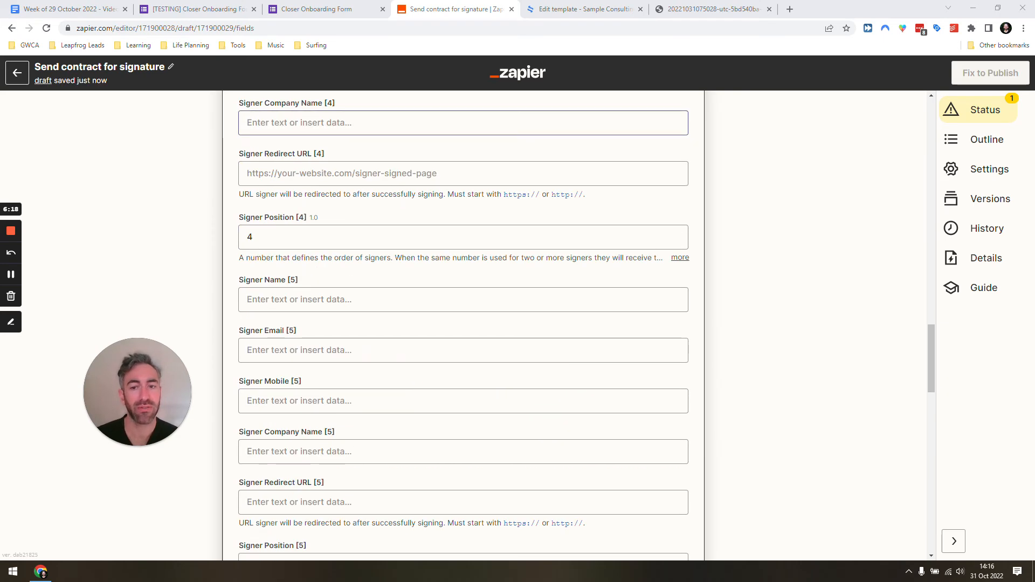
{"action": "scroll", "coordinate": [240, 294], "scroll_direction": "down", "scroll_amount": 6}
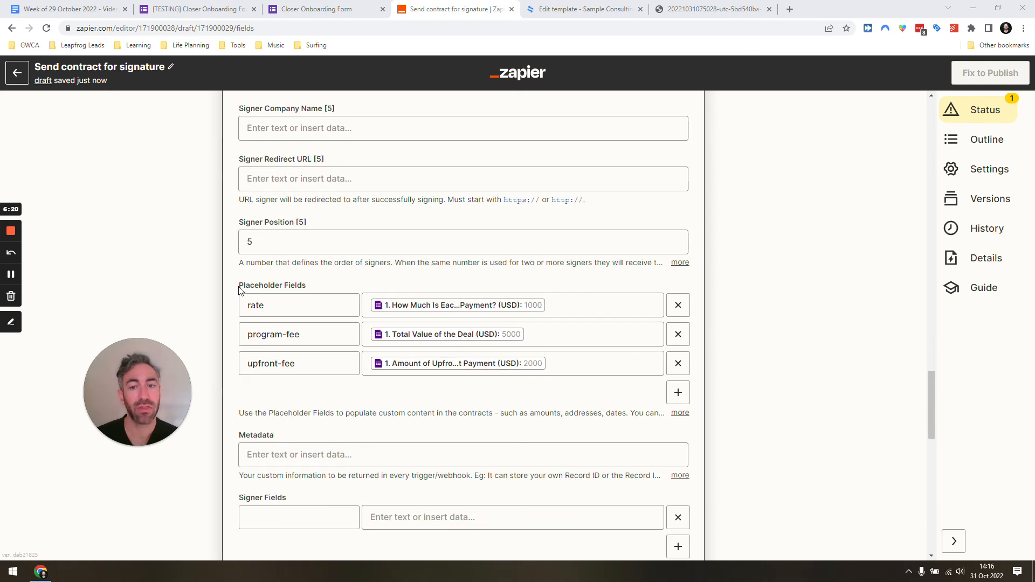
Review how the rate, program-fee and upfront-fee placeholders map to form answers, along with the contract title setting.
{"action": "left_click_drag", "start_coordinate": [240, 291], "coordinate": [301, 285]}
{"action": "left_click", "coordinate": [328, 286]}
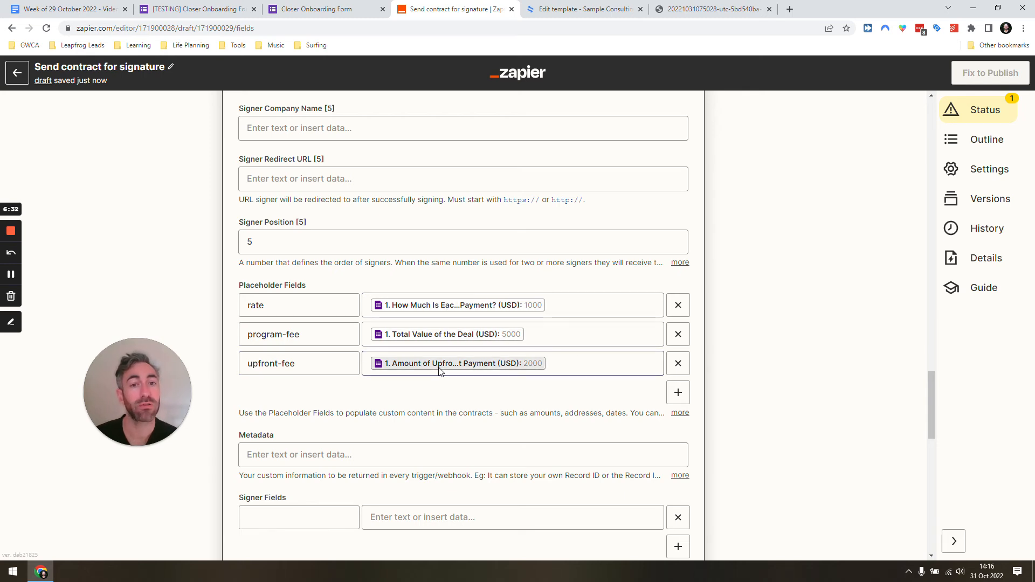
{"action": "scroll", "coordinate": [439, 364], "scroll_direction": "down", "scroll_amount": 10}
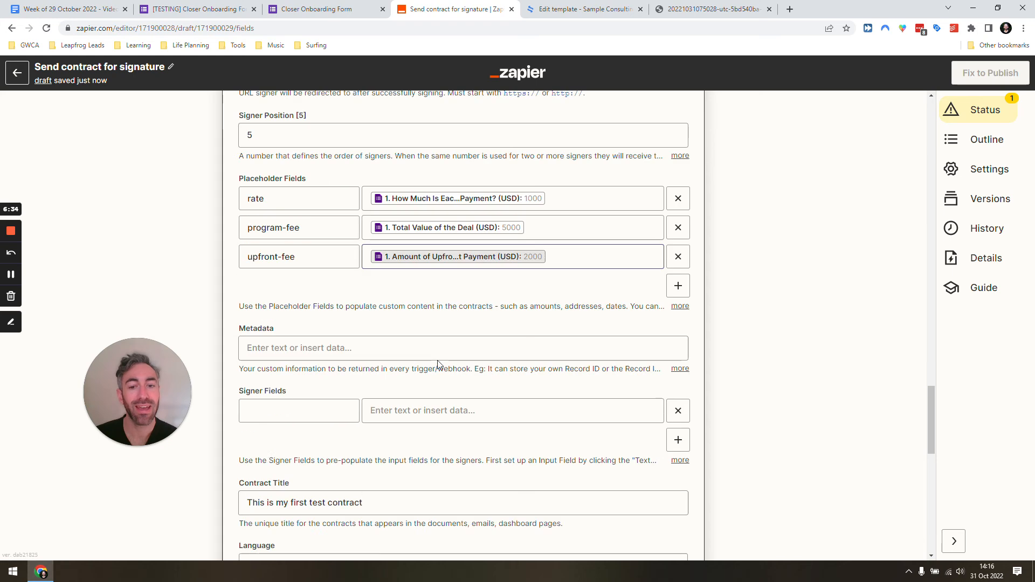
{"action": "scroll", "coordinate": [440, 361], "scroll_direction": "up", "scroll_amount": 7}
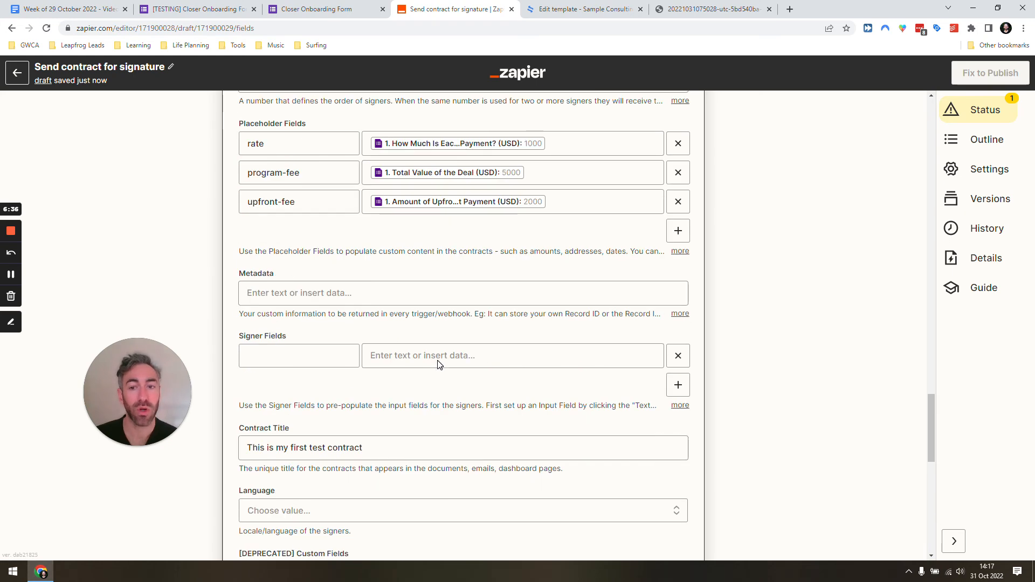